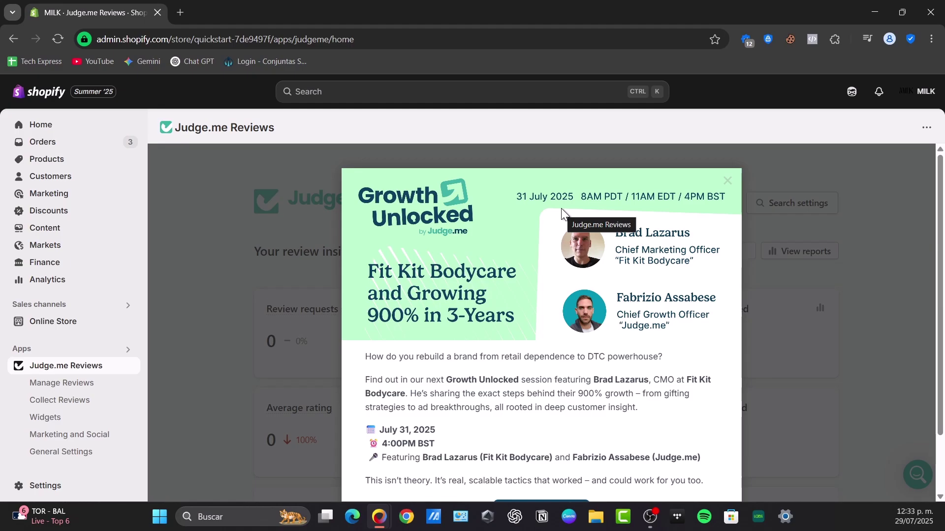
Leave Judge.me Reviews and return to the store's Home dashboard.
click(15, 127)
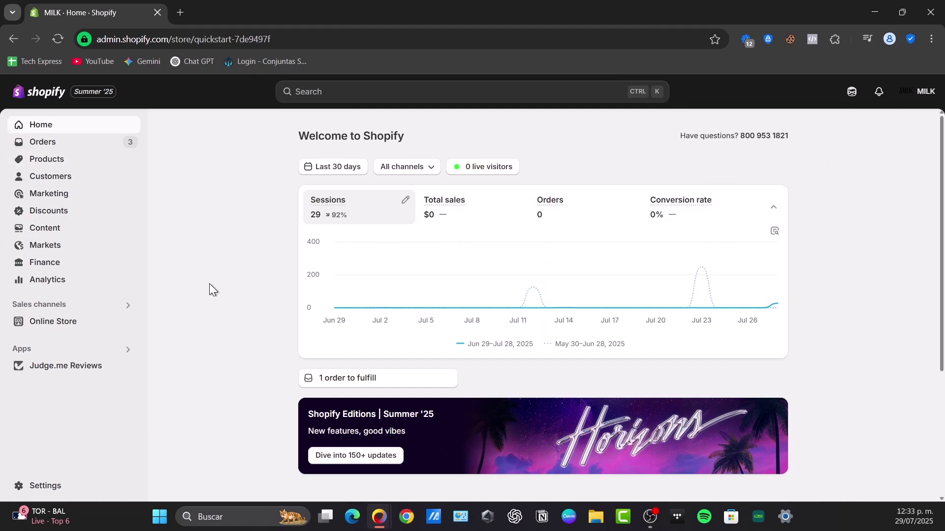
Bring up the installed-apps search popup to look for Judge apps.
click(22, 349)
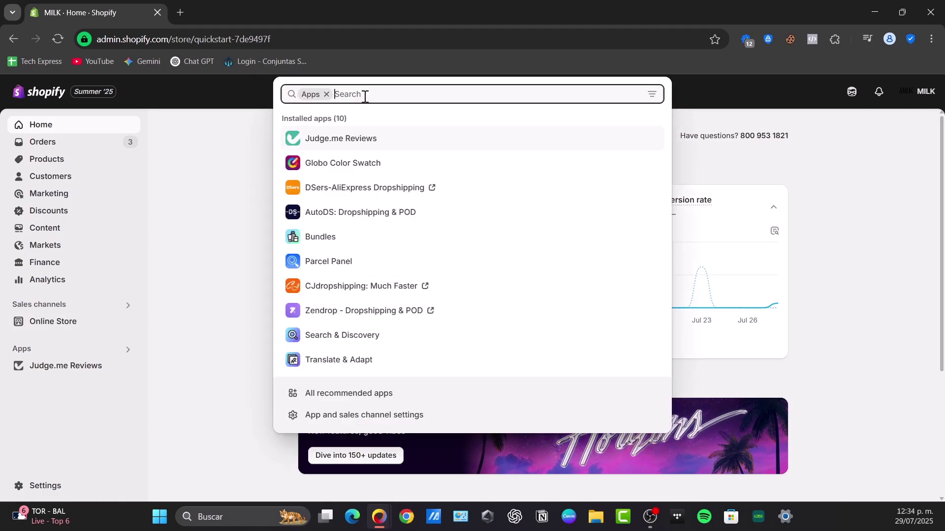
text(Judge)
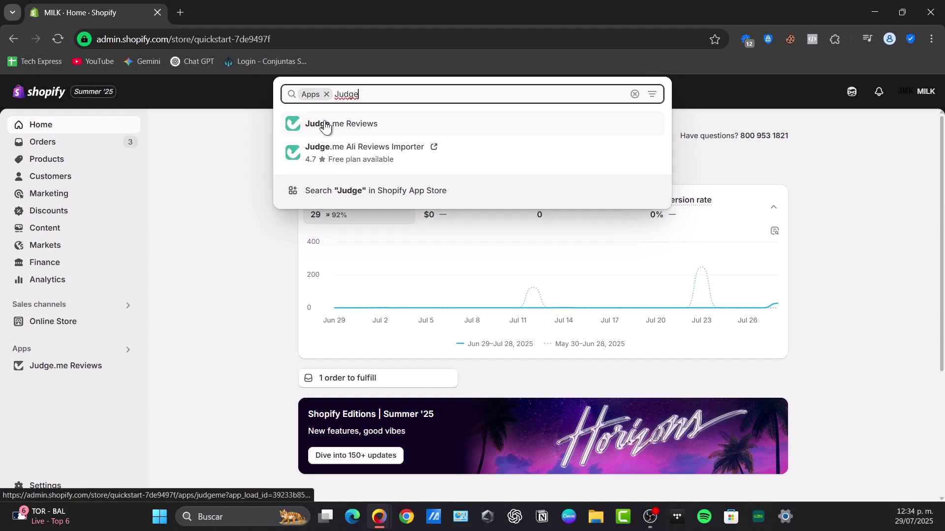
Search the Shopify App Store for 'Judge' and open the Judge.me Product Reviews App.
click(439, 193)
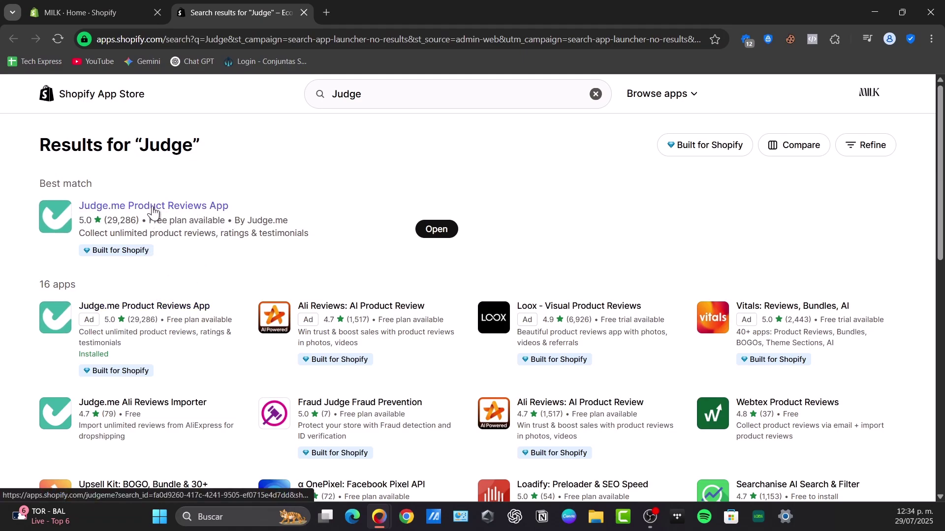
scroll(102, 312, down, 2)
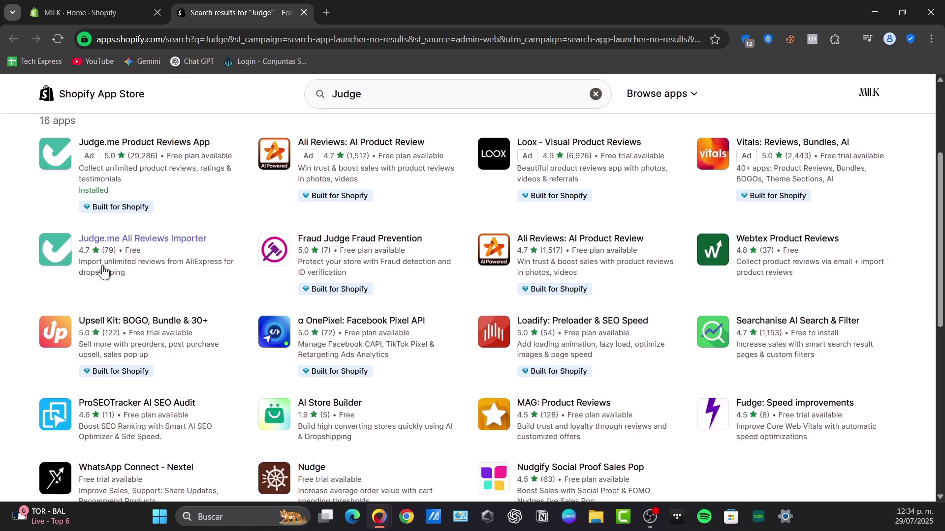
scroll(115, 278, up, 3)
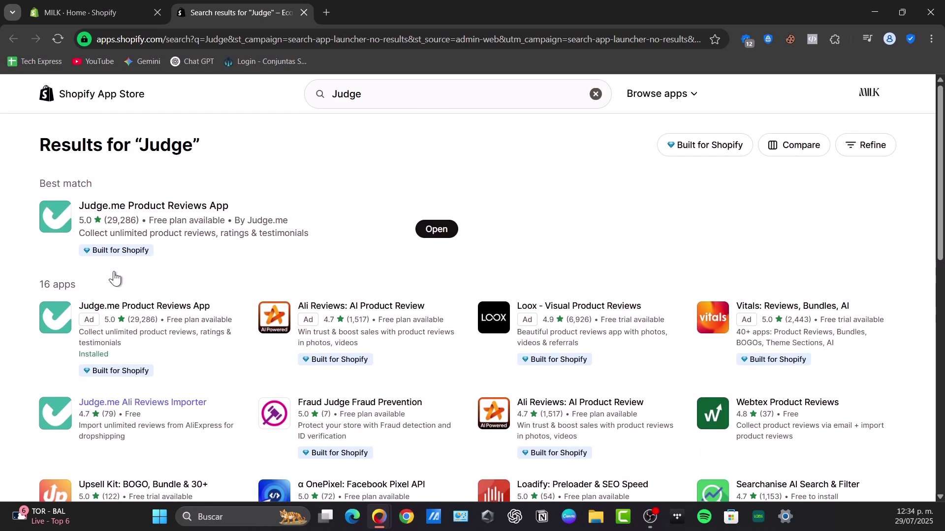
click(196, 211)
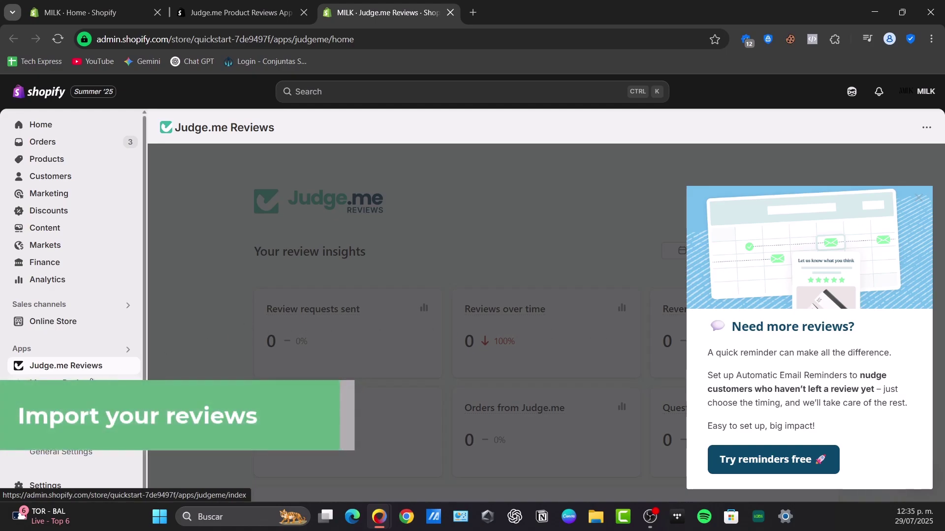
Open Judge.me's Manage Reviews dashboard and close the Etsy sync promotion.
click(82, 381)
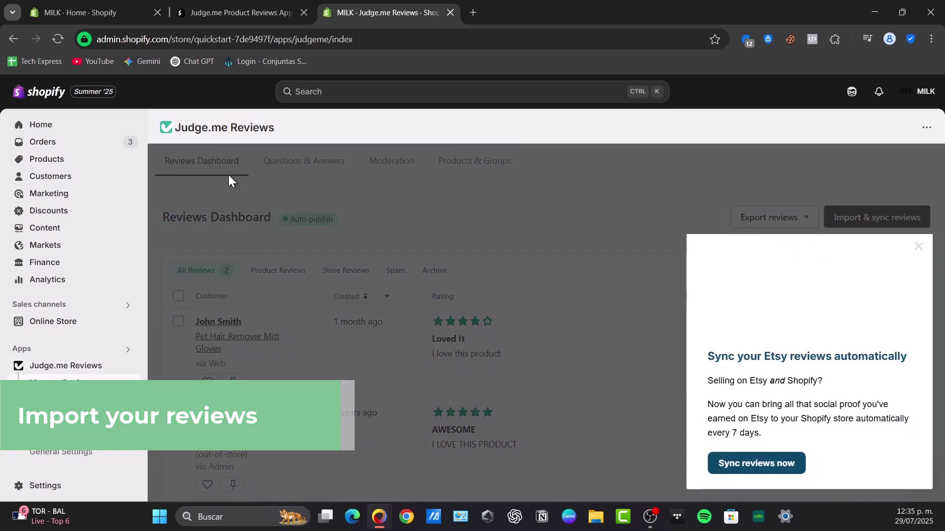
click(919, 247)
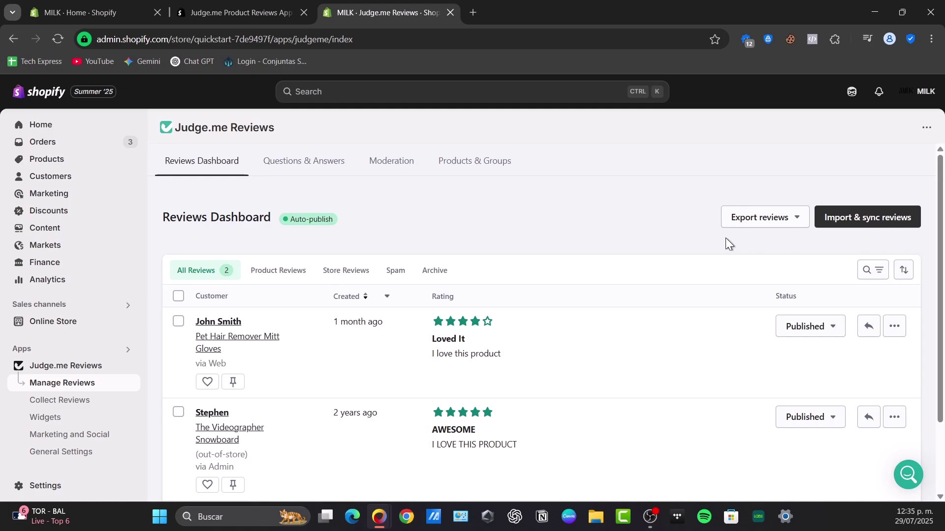
Open the Import & sync reviews page and highlight the CSV file import heading.
click(858, 218)
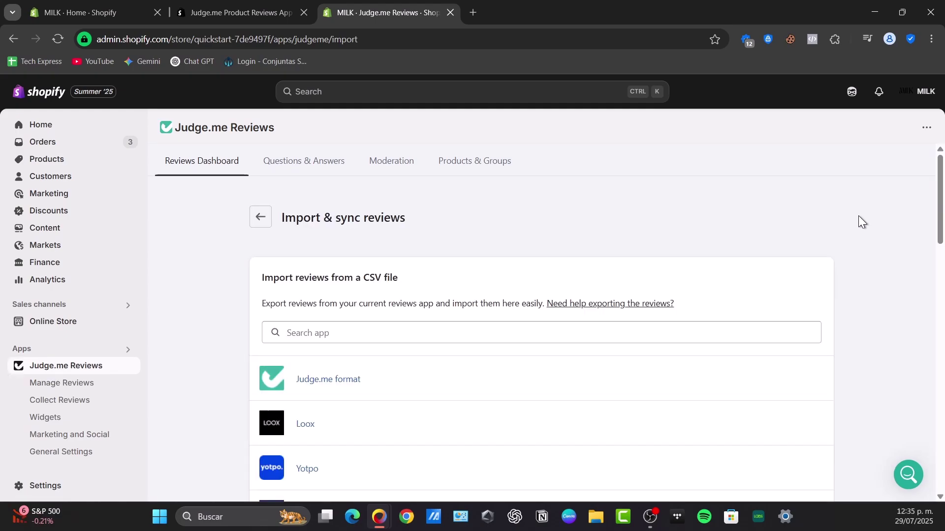
scroll(848, 224, down, 3)
scroll(848, 225, down, 3)
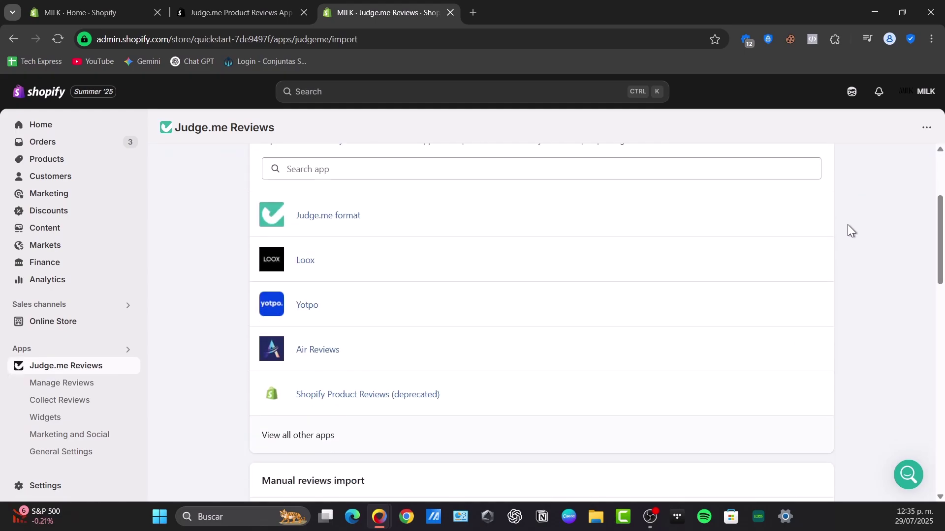
scroll(847, 225, down, 3)
scroll(847, 225, down, 3)
scroll(847, 225, down, 5)
scroll(847, 225, down, 3)
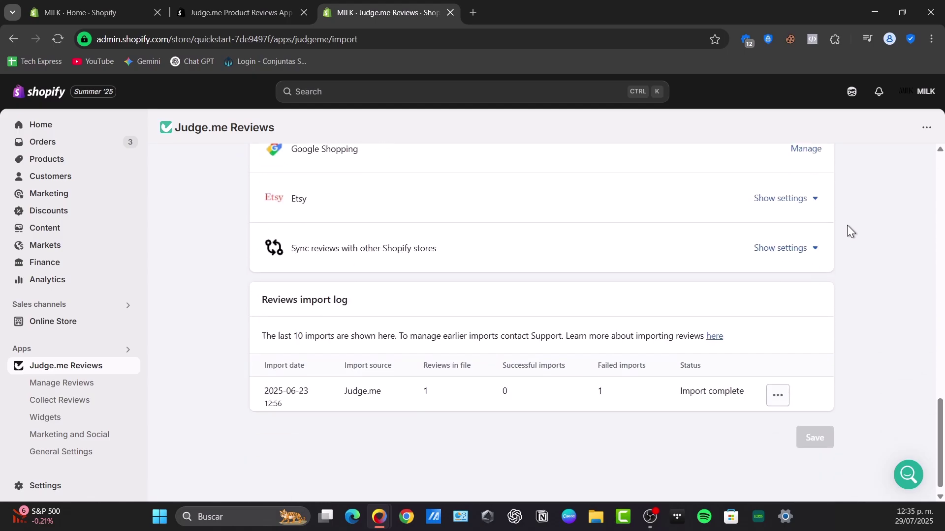
scroll(847, 226, up, 2)
scroll(847, 225, up, 4)
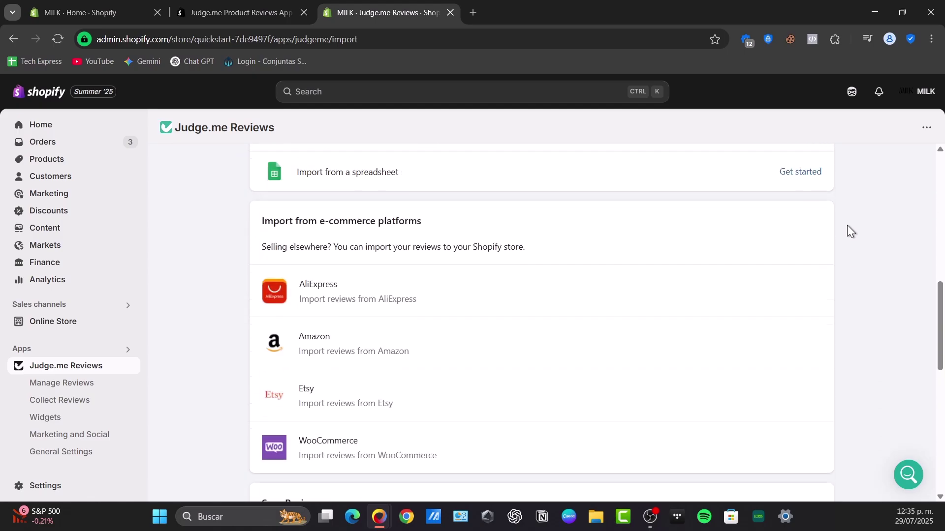
scroll(847, 225, up, 1)
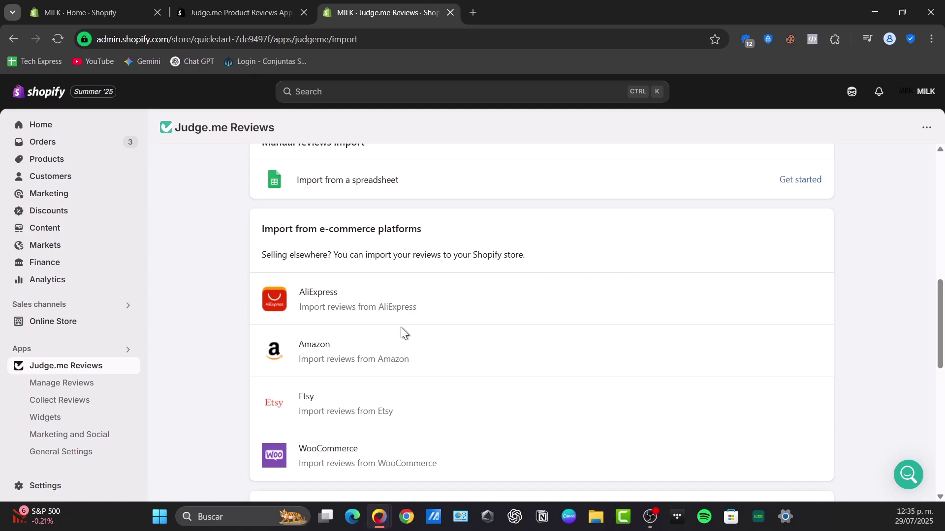
scroll(444, 438, up, 2)
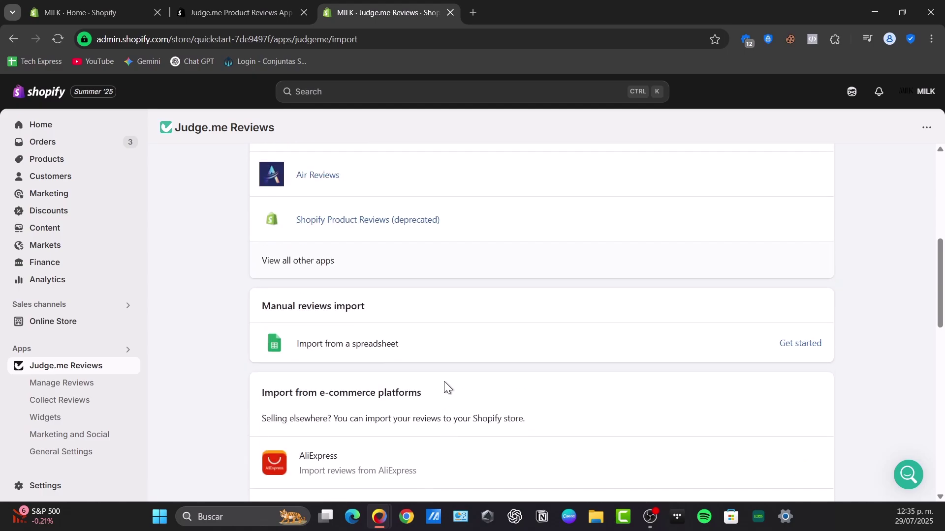
scroll(462, 350, up, 1)
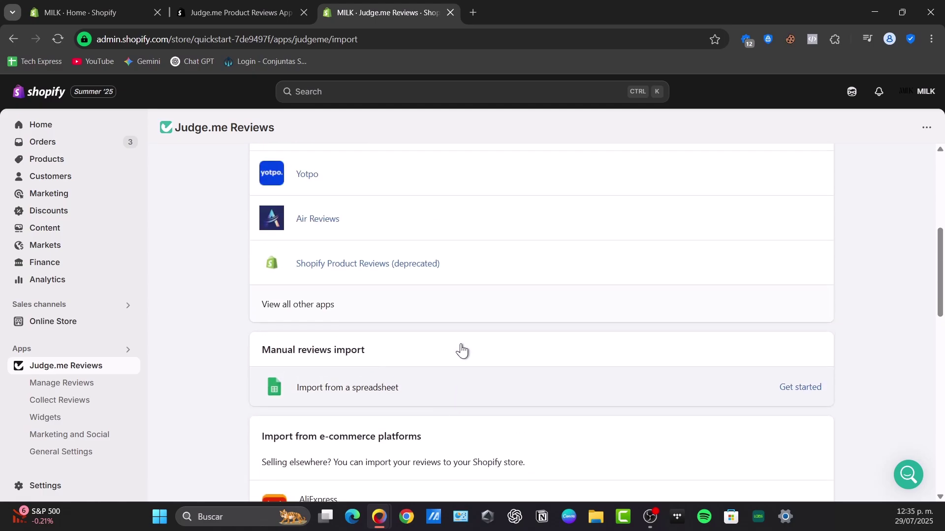
scroll(462, 350, up, 2)
scroll(462, 350, up, 3)
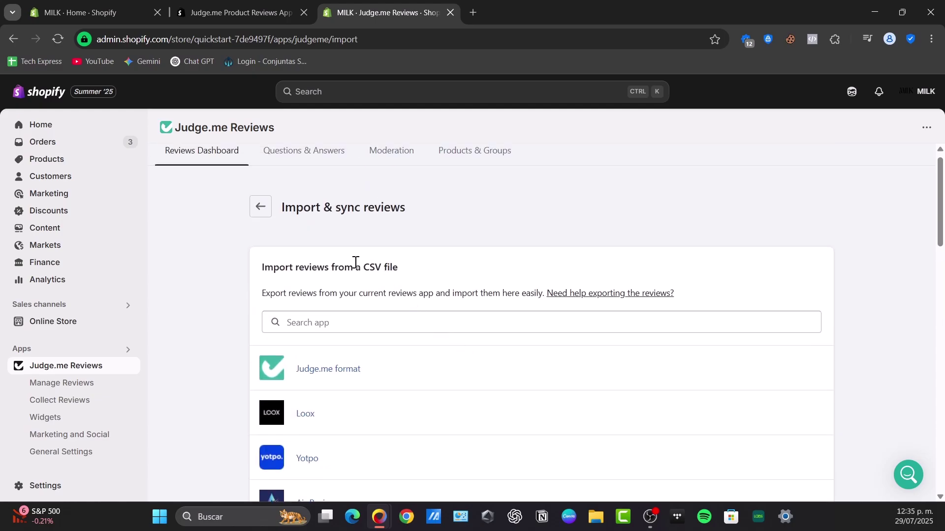
drag(294, 267, 424, 271)
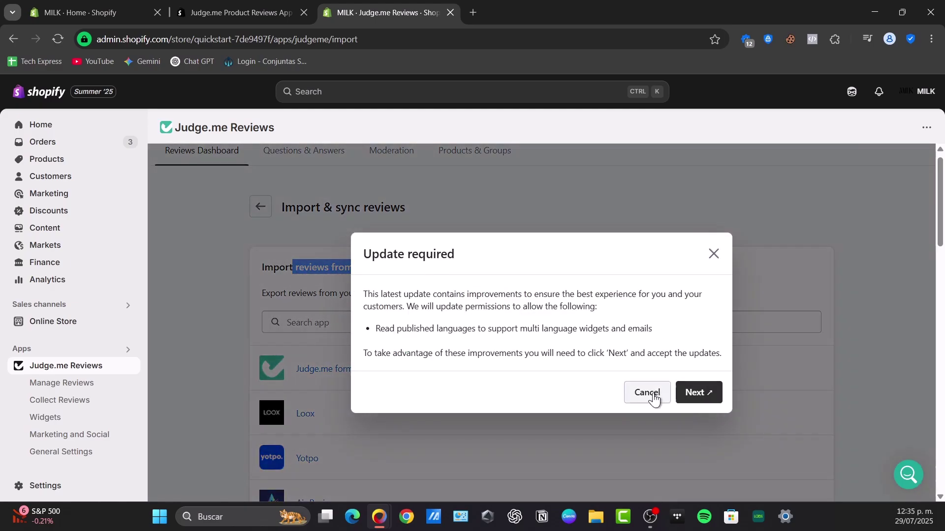
Accept the Update required notice and grant Judge.me Reviews the updated data access.
click(698, 392)
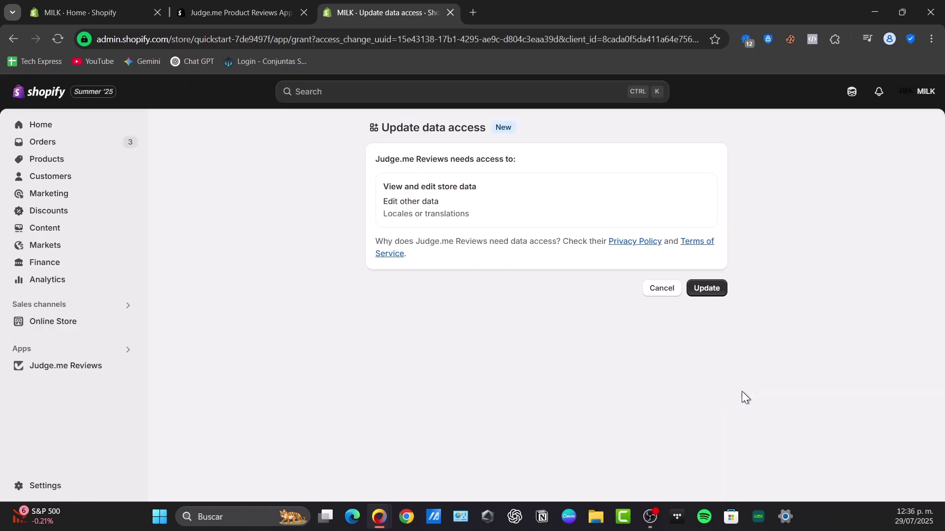
click(708, 288)
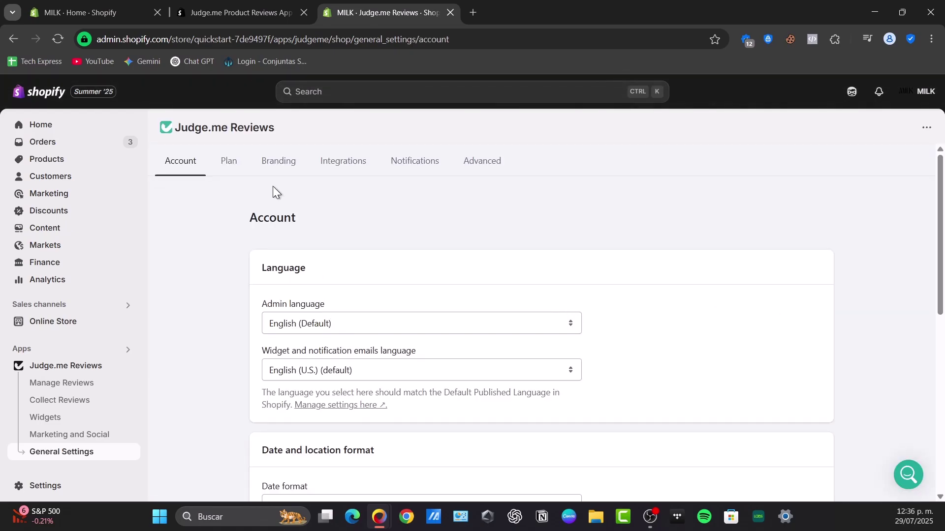
From the Judge.me dashboard's Manage Reviews section, start a Judge.me-format review import.
click(66, 366)
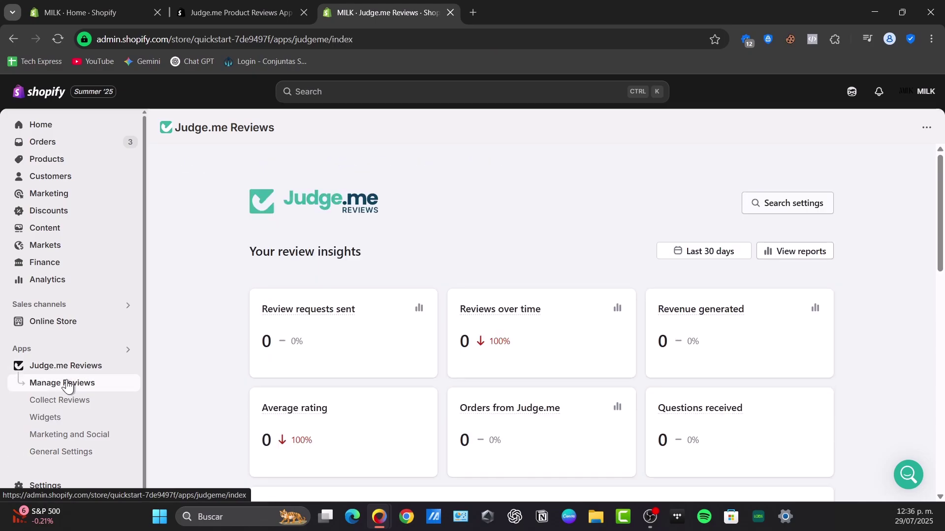
click(68, 383)
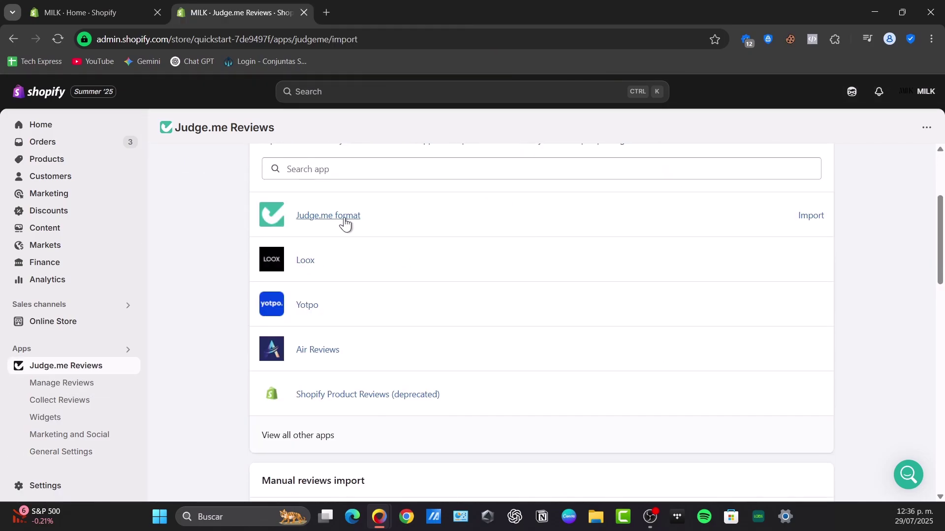
click(346, 218)
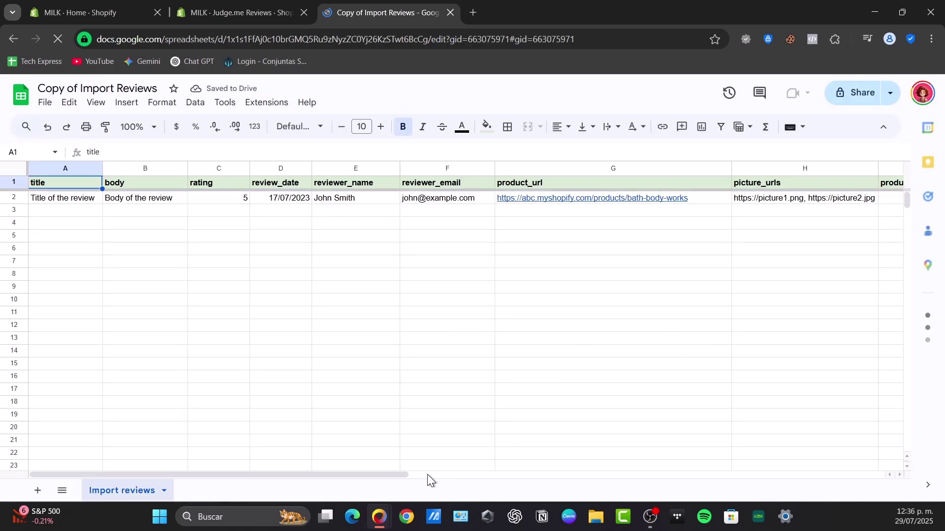
drag(427, 475, 65, 481)
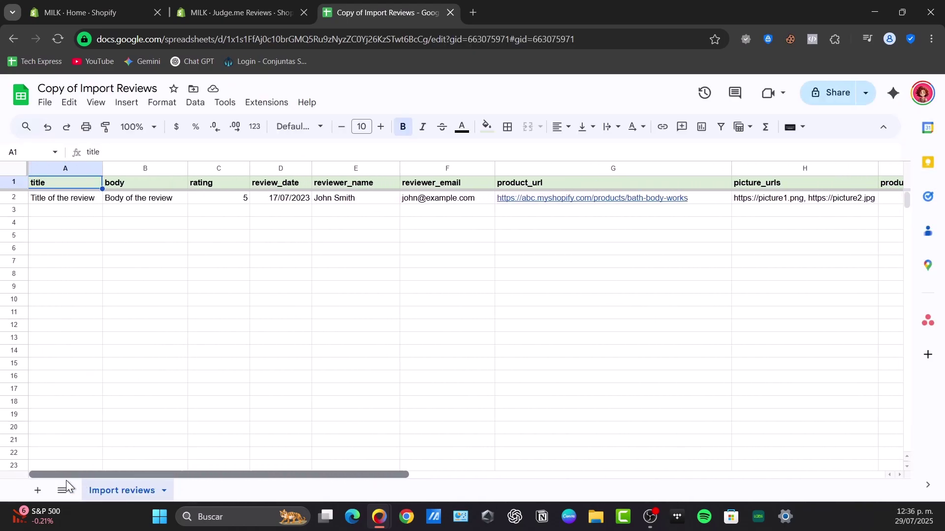
Check the template's sample review row, select A2:G19, and bring up the File commands for downloading.
click(64, 198)
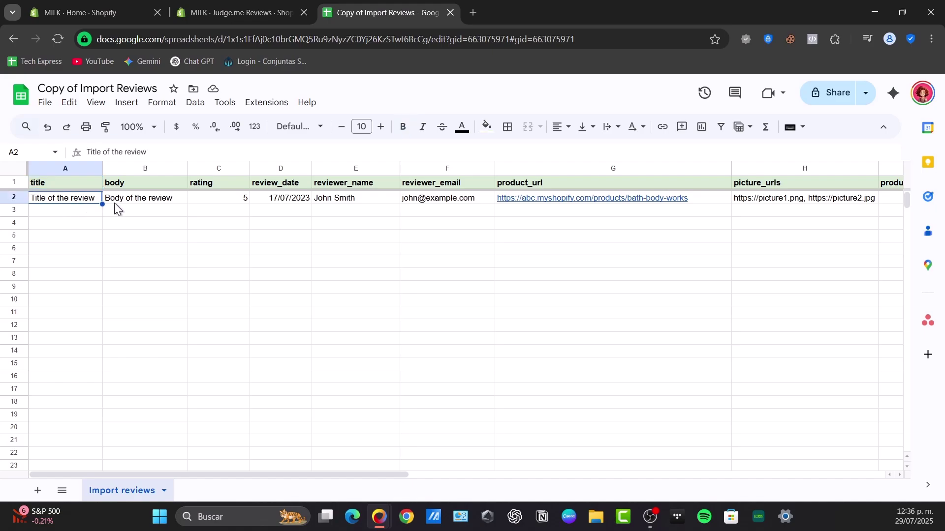
click(145, 198)
click(219, 198)
click(281, 198)
click(333, 198)
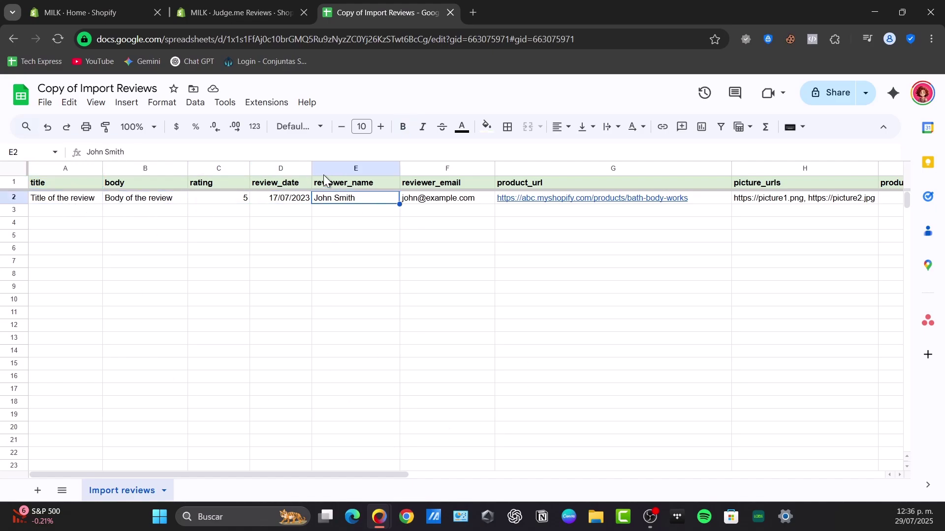
mouse_move(64, 198)
mouse_down()
mouse_move(658, 427)
mouse_move(805, 421)
mouse_up()
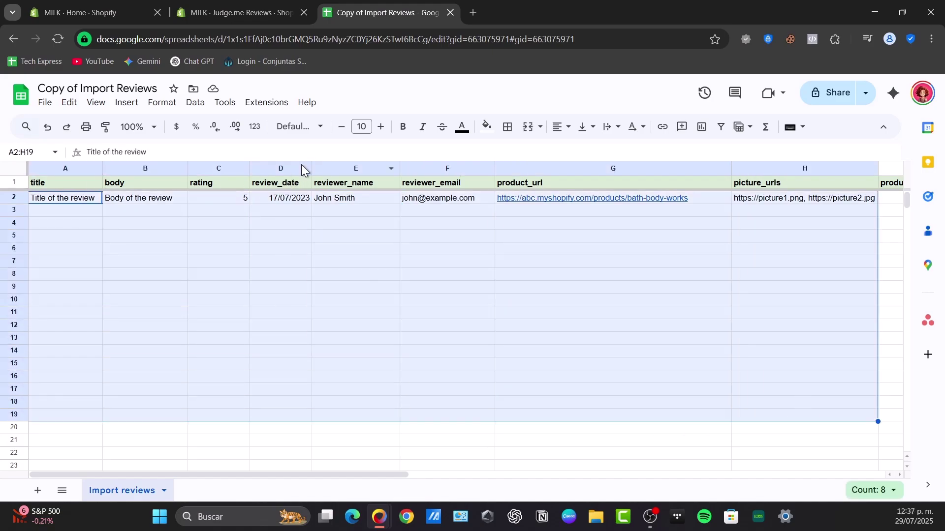
click(44, 102)
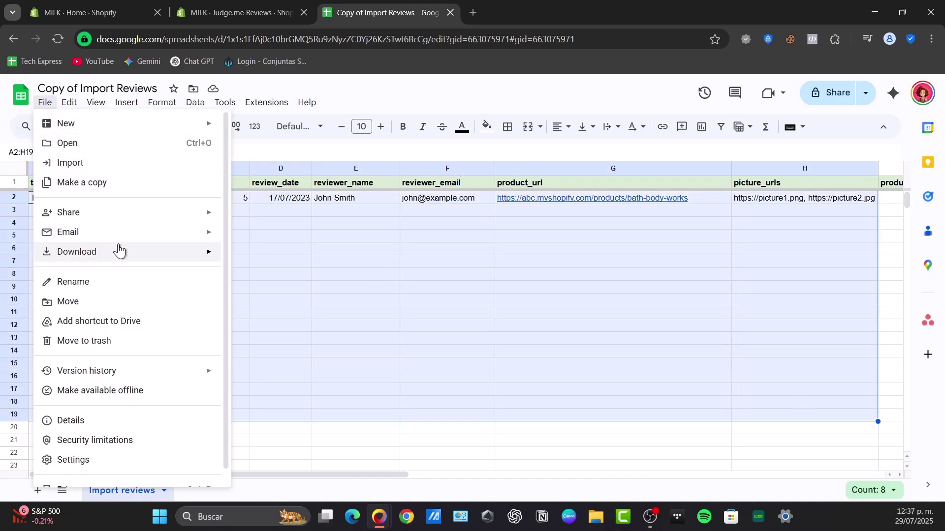
mouse_move(77, 252)
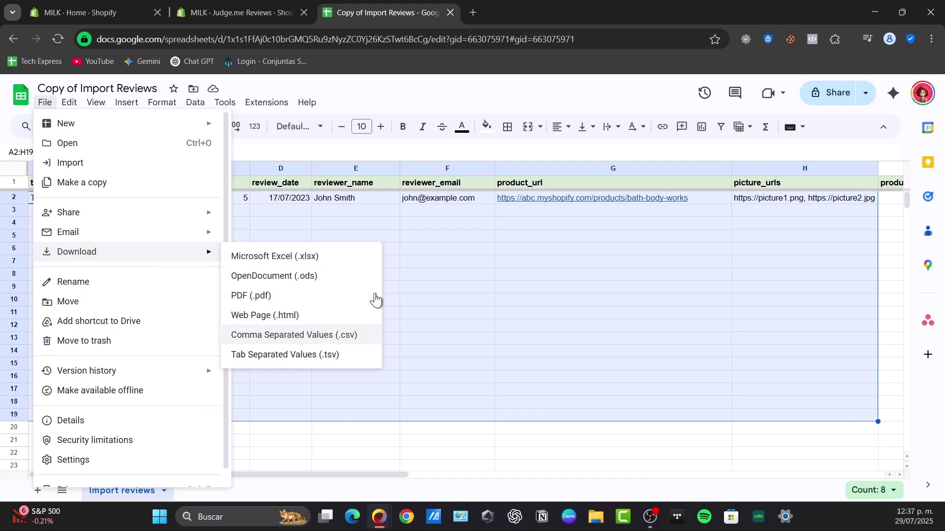
In the Judge.me import dialog, cancel the file upload and close the Import reviews modal.
click(247, 12)
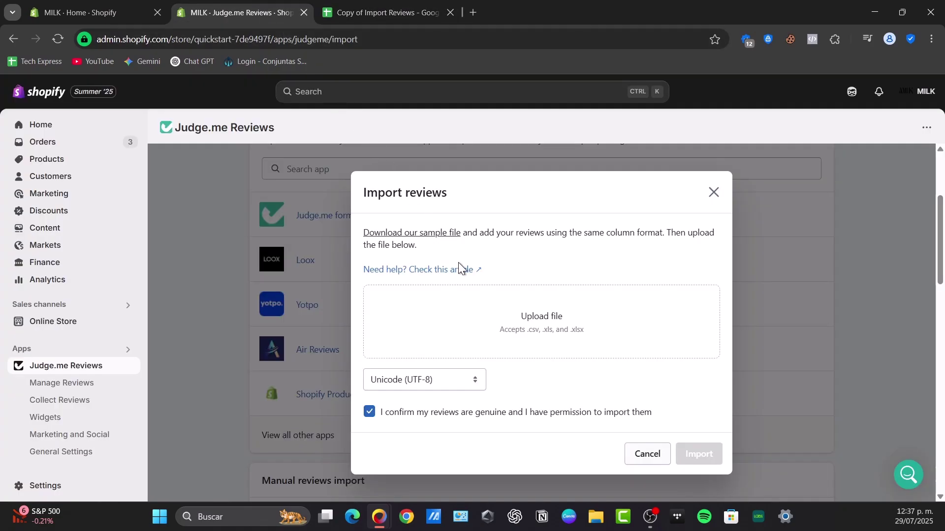
click(486, 298)
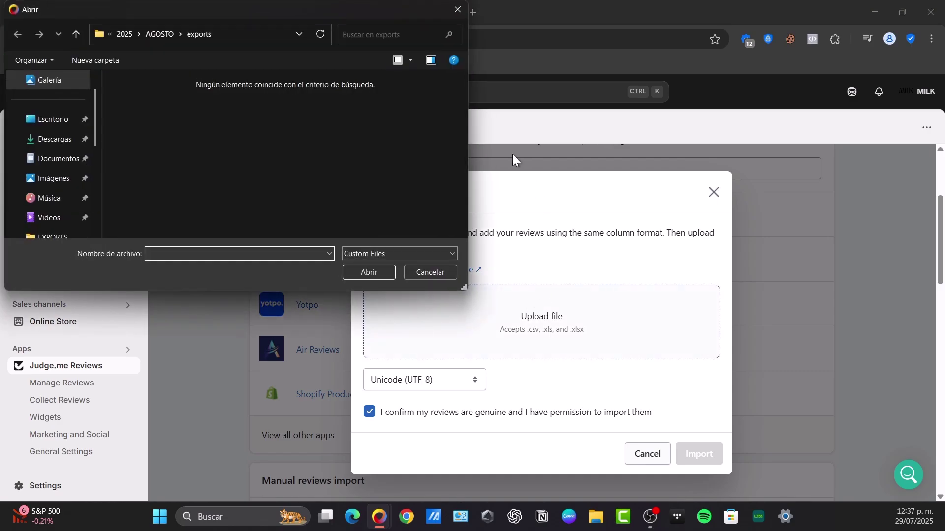
click(448, 272)
click(648, 454)
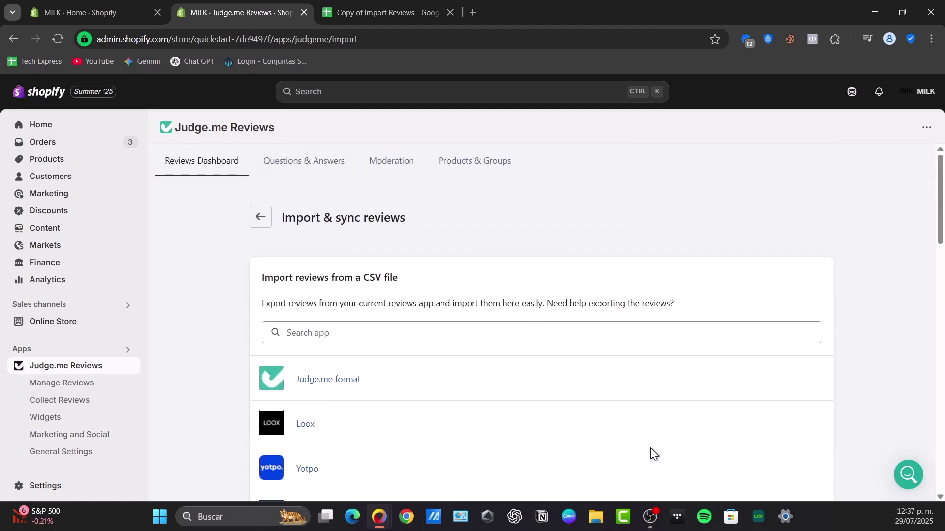
Return to and reload the Reviews Dashboard, then open Import & sync reviews.
click(260, 217)
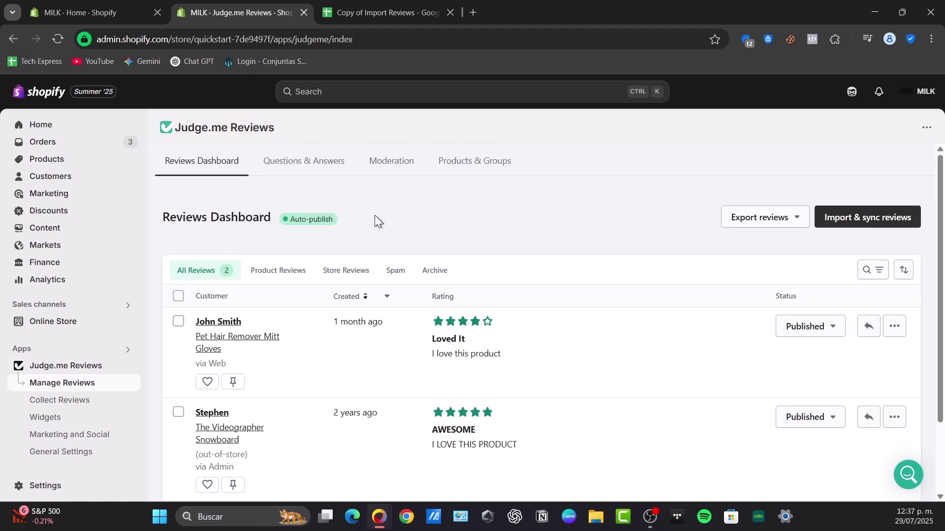
scroll(397, 408, down, 3)
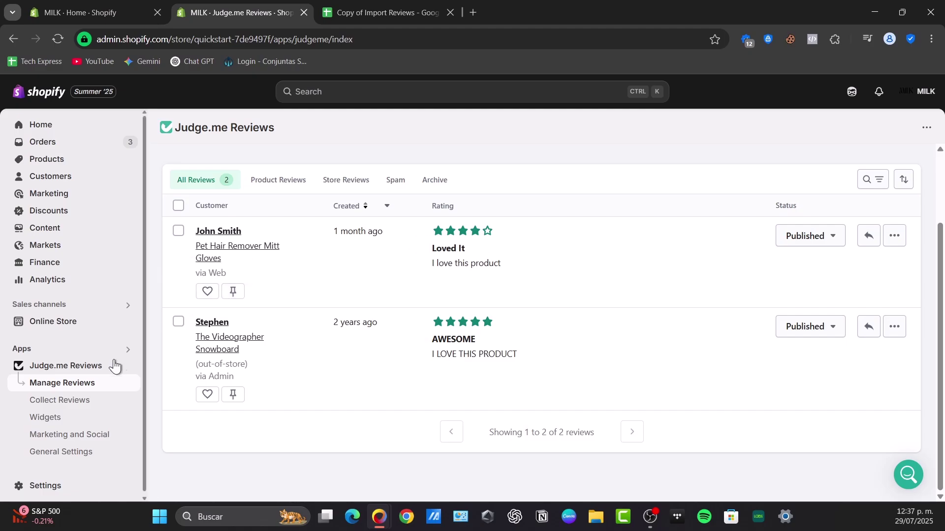
click(63, 383)
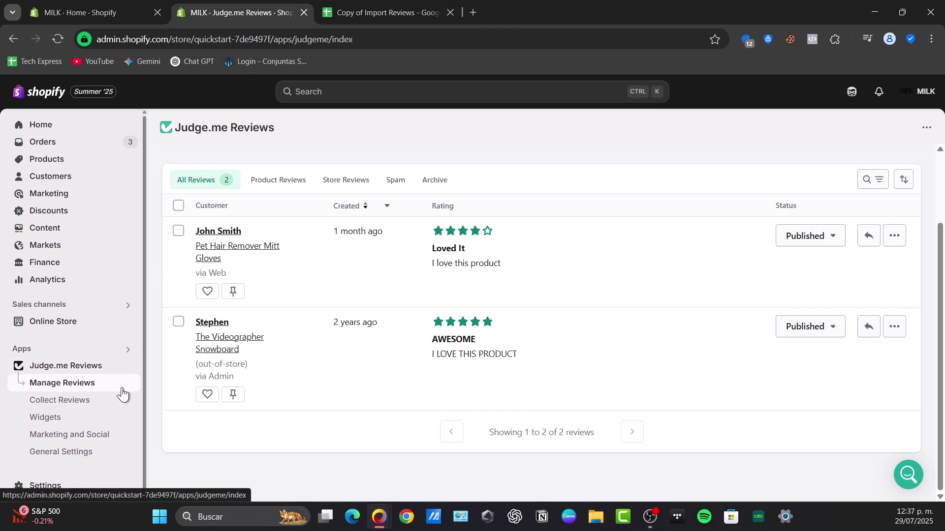
click(868, 217)
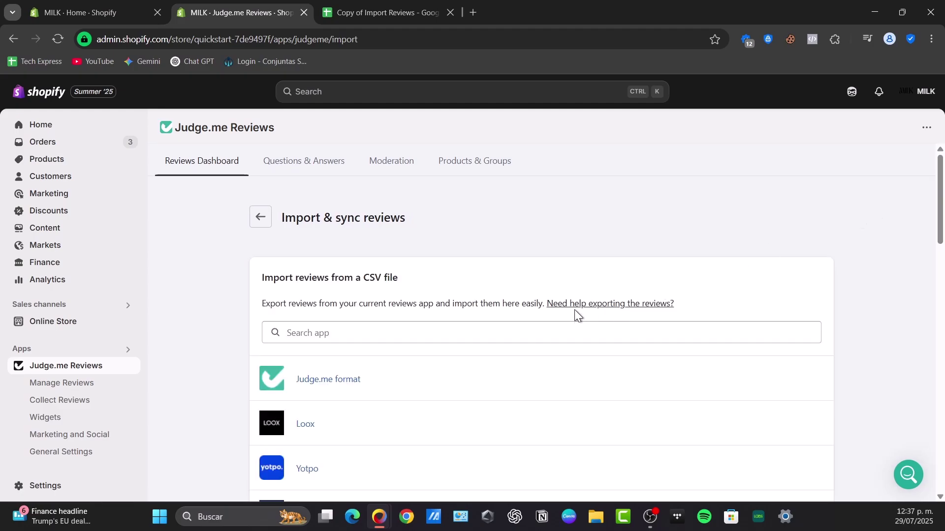
Highlight the CSV file import and e-commerce platforms import headings on the Judge.me import page.
drag(291, 278, 400, 277)
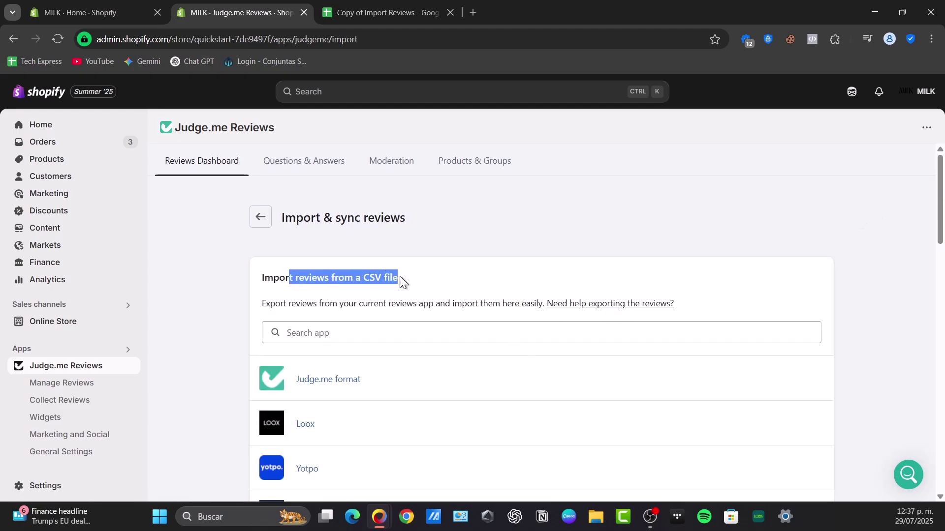
scroll(404, 277, down, 4)
scroll(404, 278, down, 3)
scroll(404, 279, down, 2)
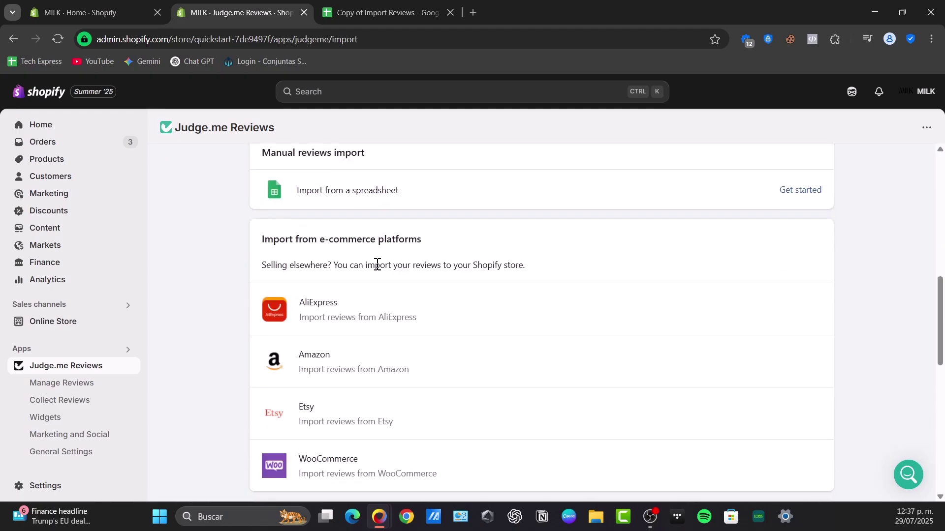
drag(295, 239, 424, 239)
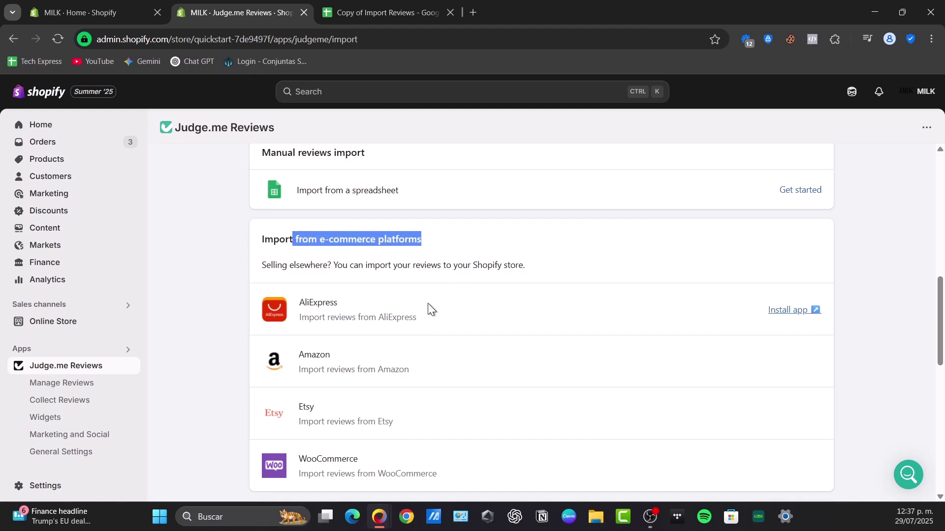
scroll(557, 319, down, 3)
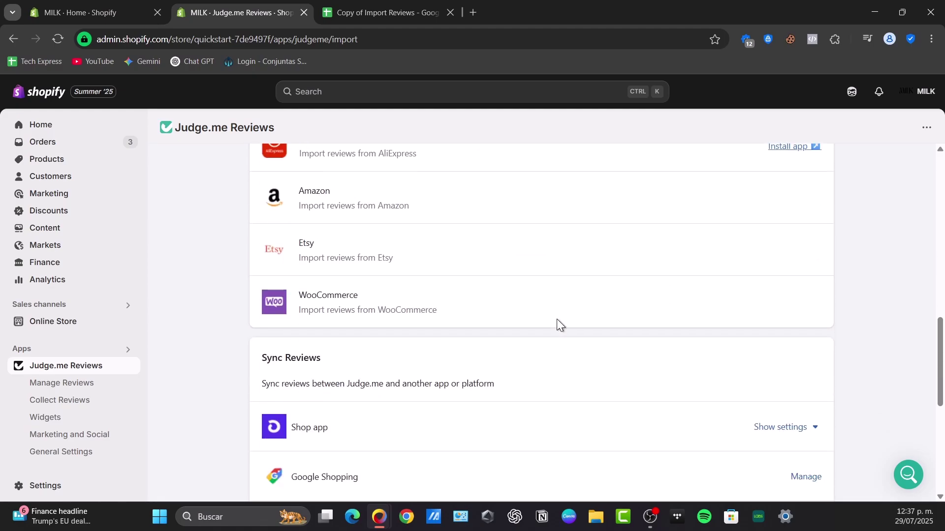
scroll(557, 319, up, 3)
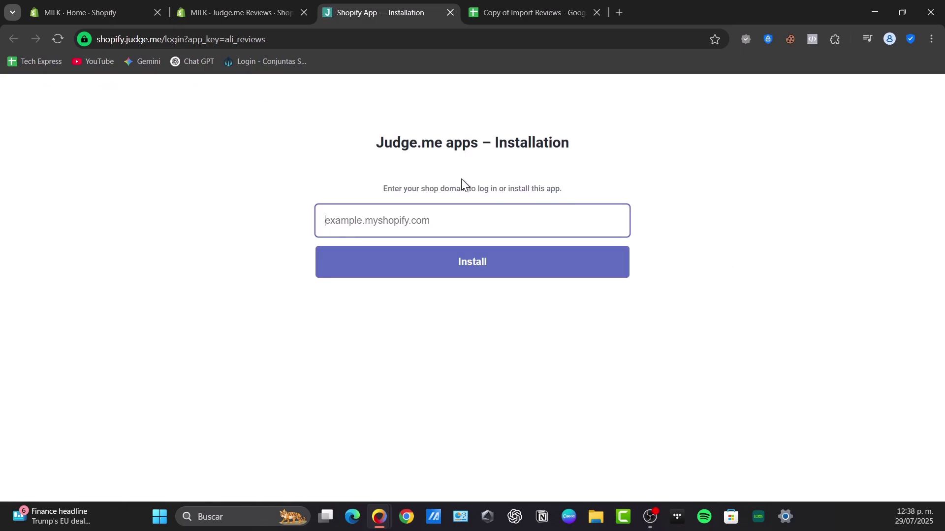
Copy the MILK store's myshopify link from Settings > General.
drag(440, 189, 552, 194)
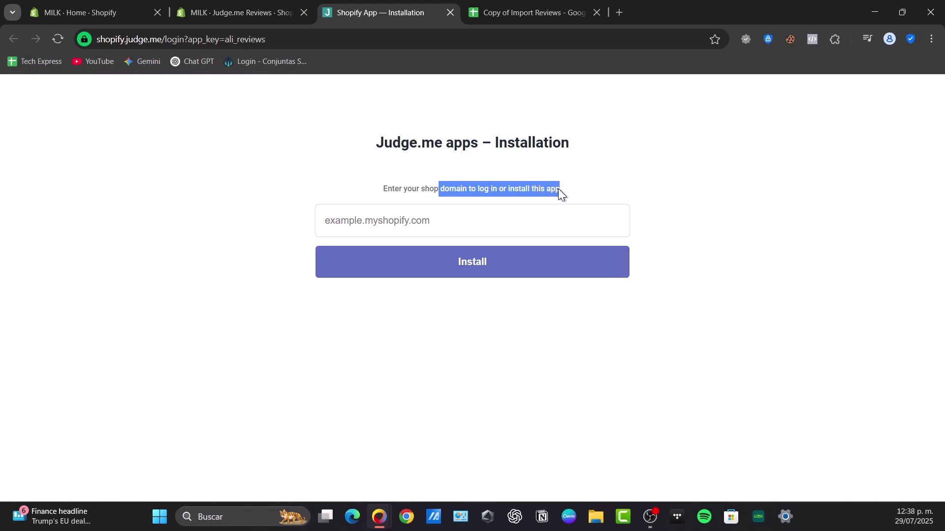
click(237, 13)
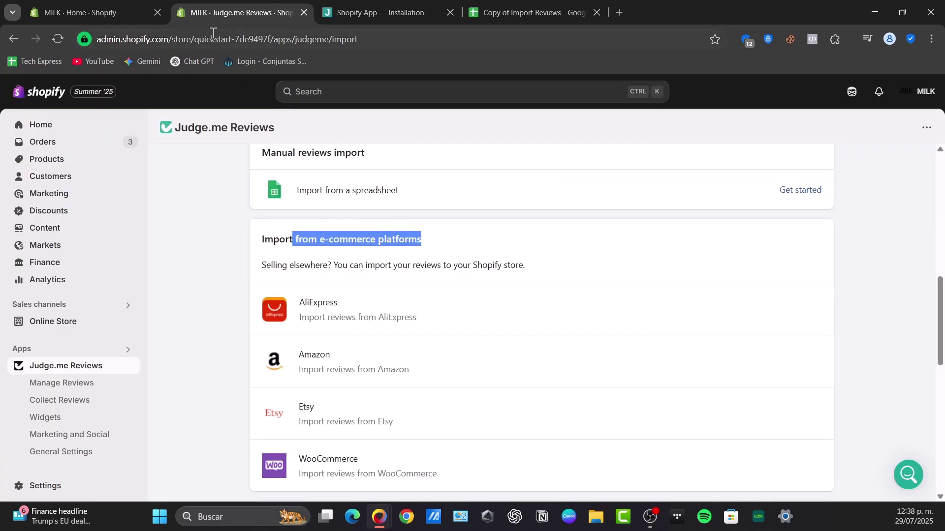
click(45, 487)
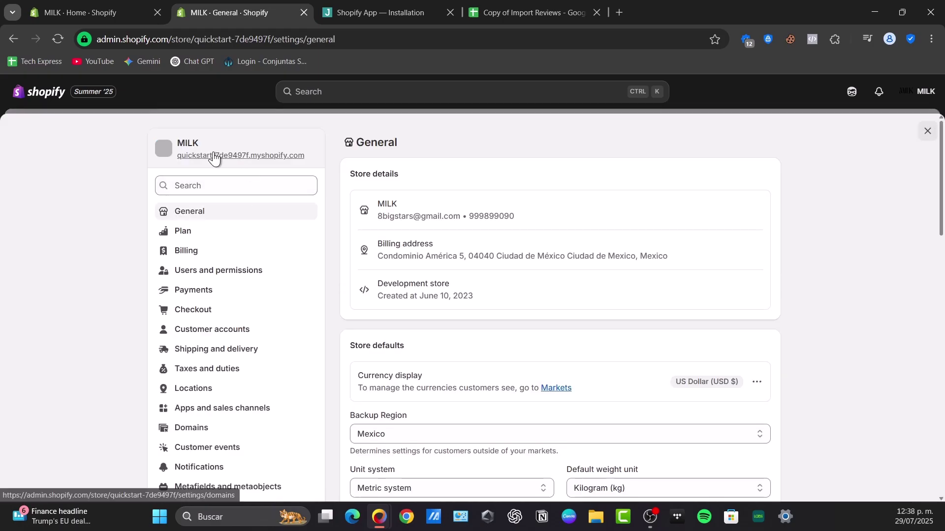
right_click(214, 155)
click(253, 247)
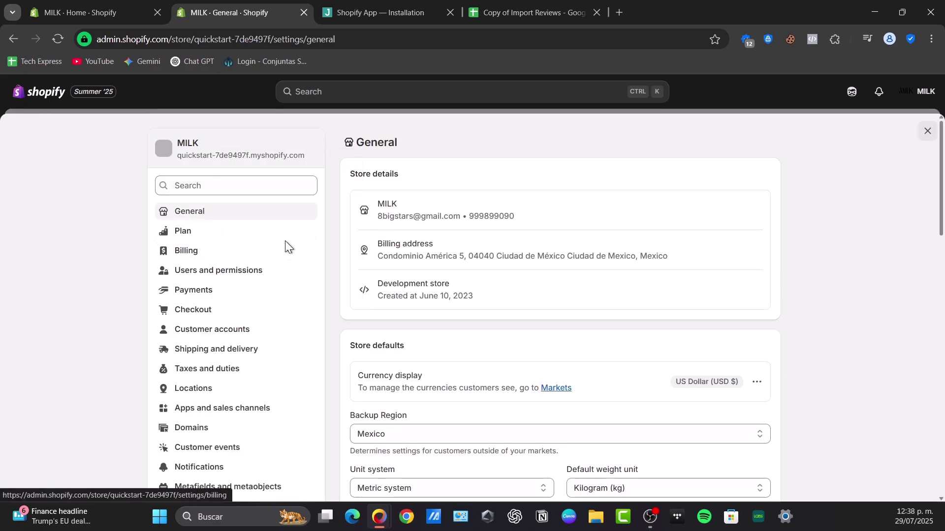
Paste the myshopify domain into the Judge.me shop domain field and submit it, retrying once.
click(372, 12)
click(505, 222)
key(ctrl+v)
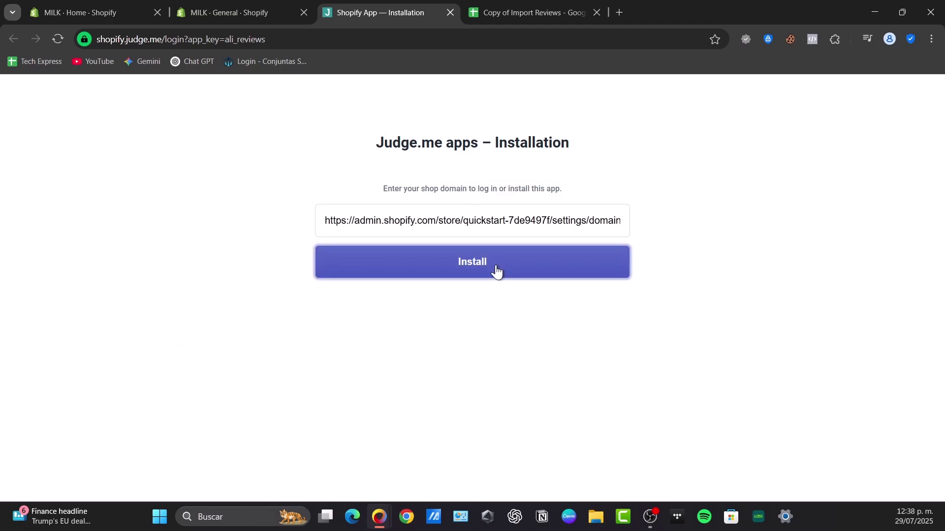
click(496, 264)
click(229, 13)
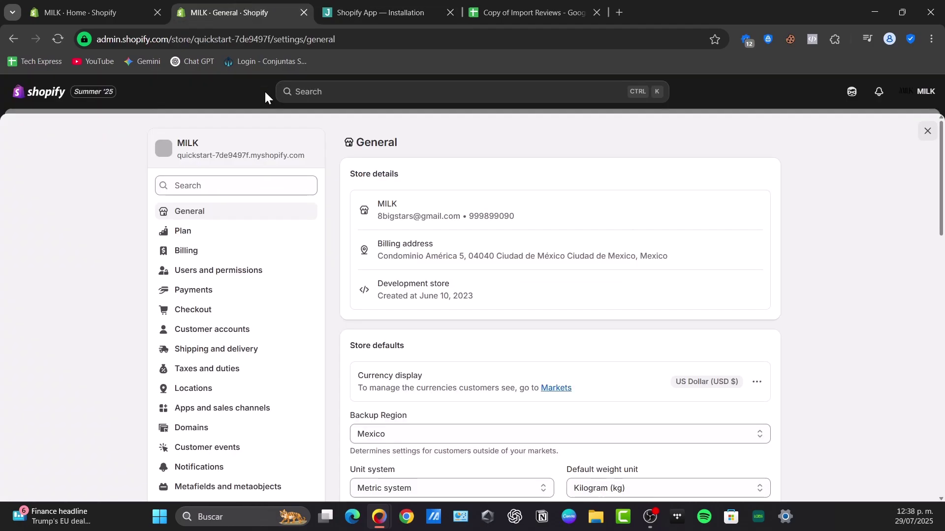
click(373, 12)
click(472, 240)
key(ctrl+v)
click(472, 282)
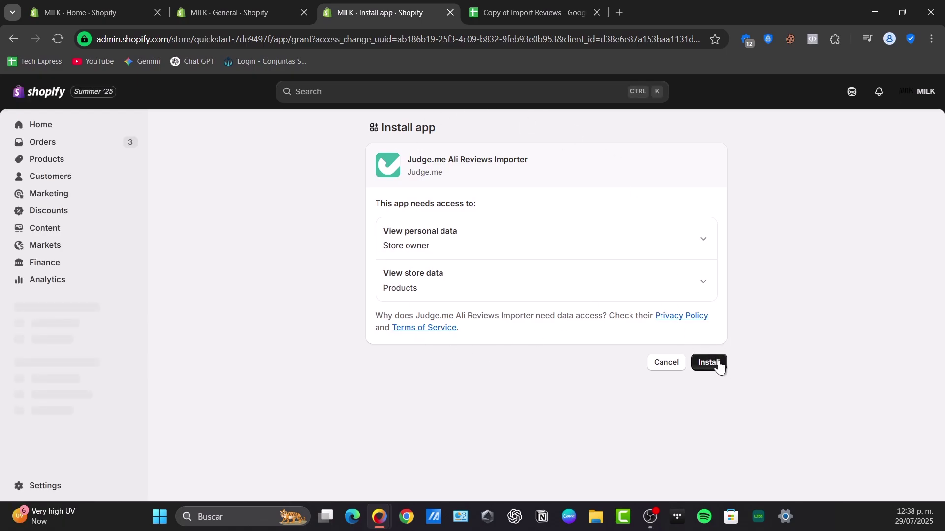
Approve the Ali Reviews Importer install, close the General settings tab, and open Products.
click(708, 362)
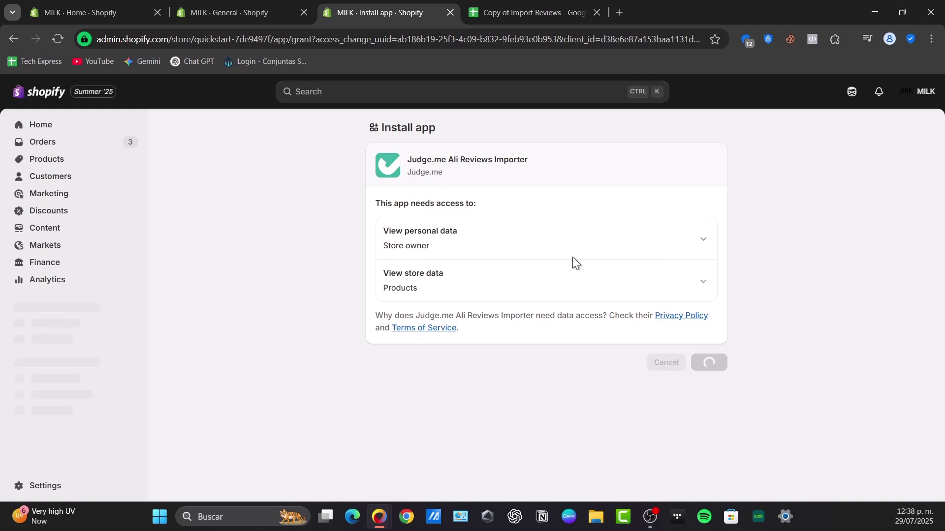
click(237, 12)
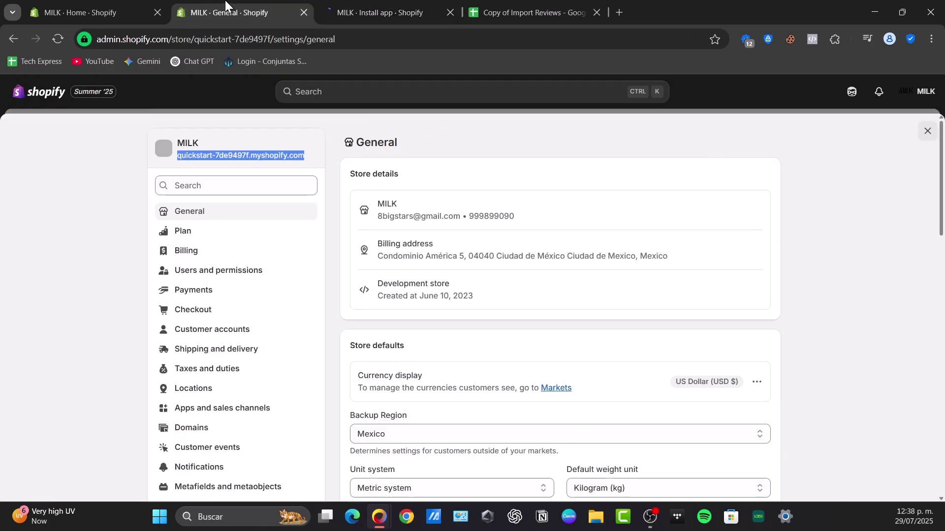
click(303, 13)
click(96, 13)
click(80, 159)
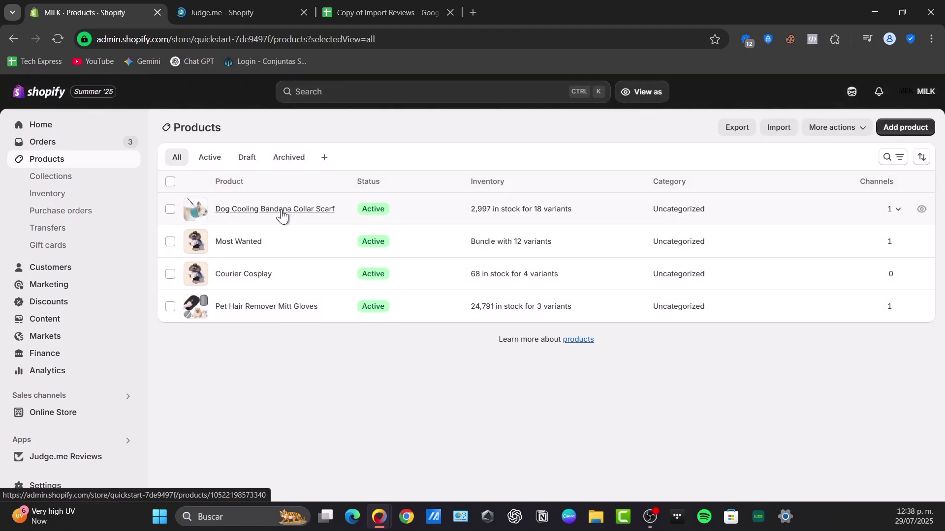
Open the Dog Cooling Bandana Collar Scarf product from the MILK store's Products list.
click(274, 209)
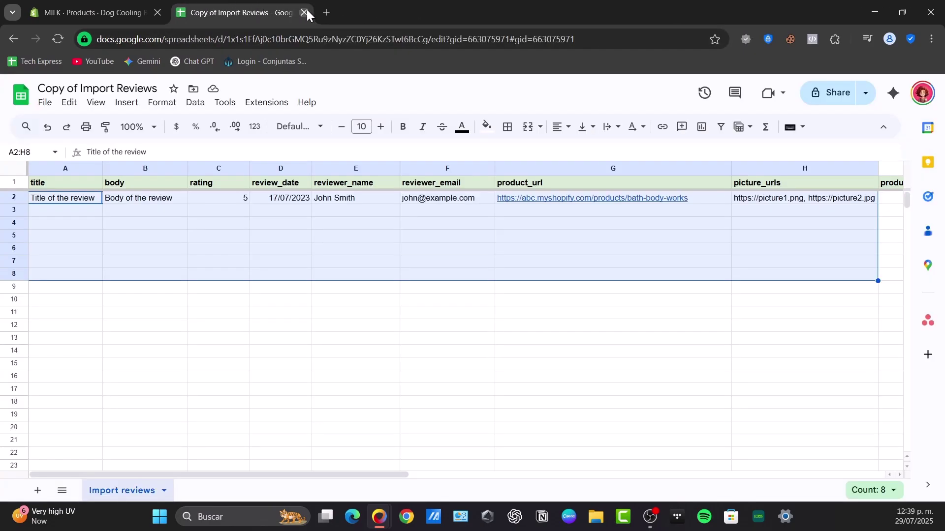
Close the Google Sheets template tab and launch Judge.me Reviews from the Apps sidebar.
click(305, 13)
scroll(220, 302, down, 8)
scroll(221, 302, down, 5)
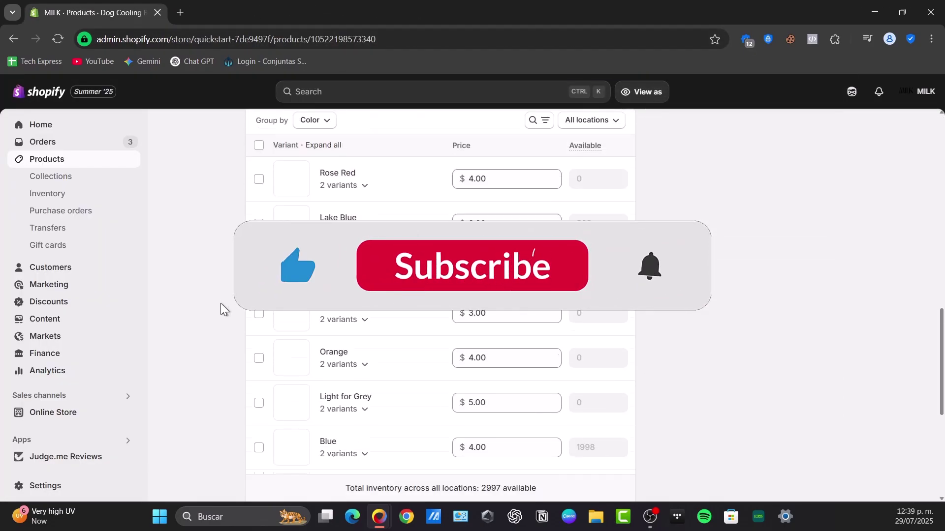
scroll(224, 303, down, 4)
scroll(224, 303, down, 5)
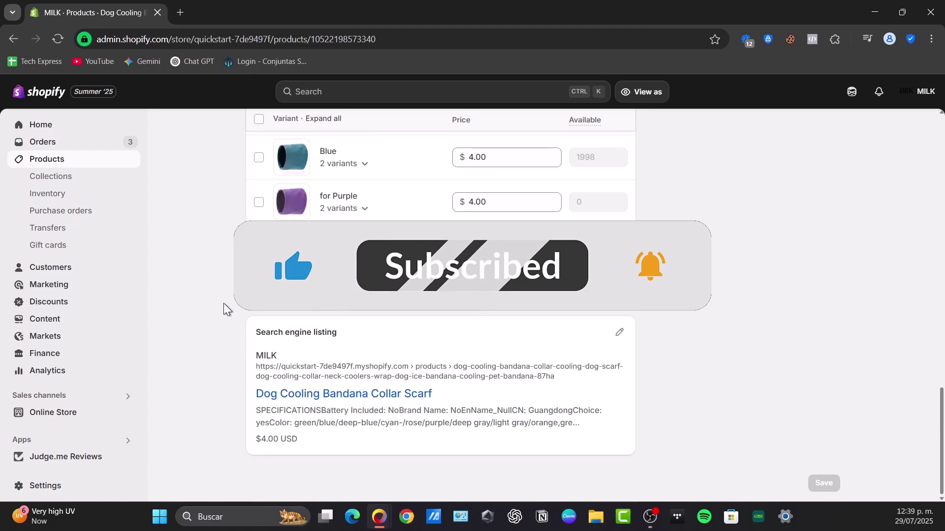
click(95, 459)
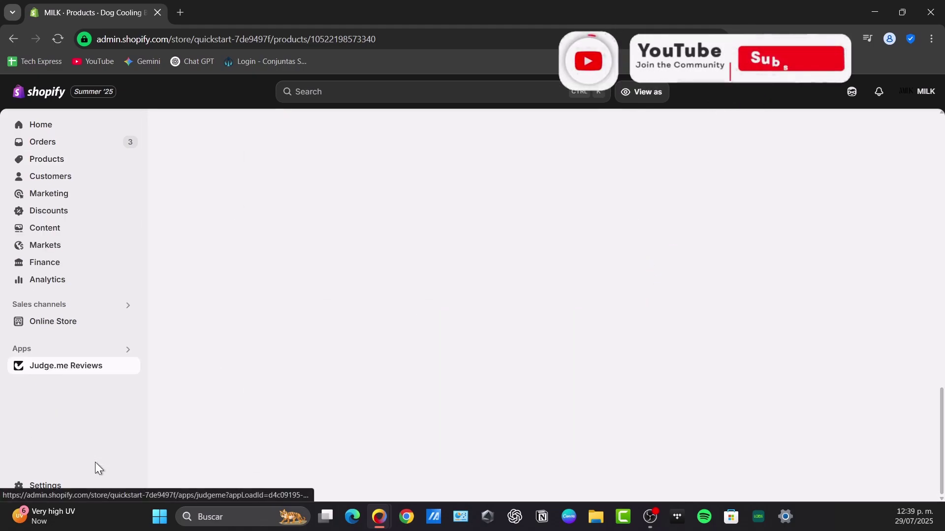